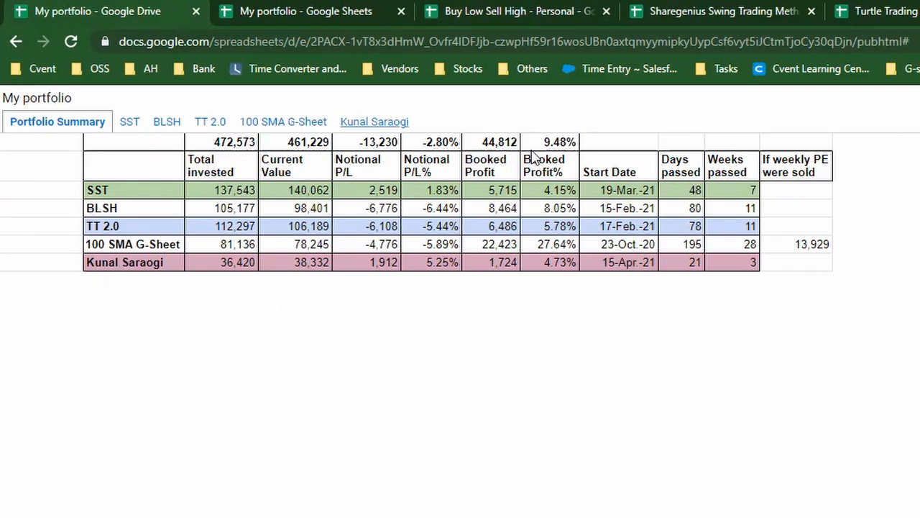
Look over the SST sheet in the editable My portfolio spreadsheet.
{"action": "left_click", "coordinate": [244, 11]}
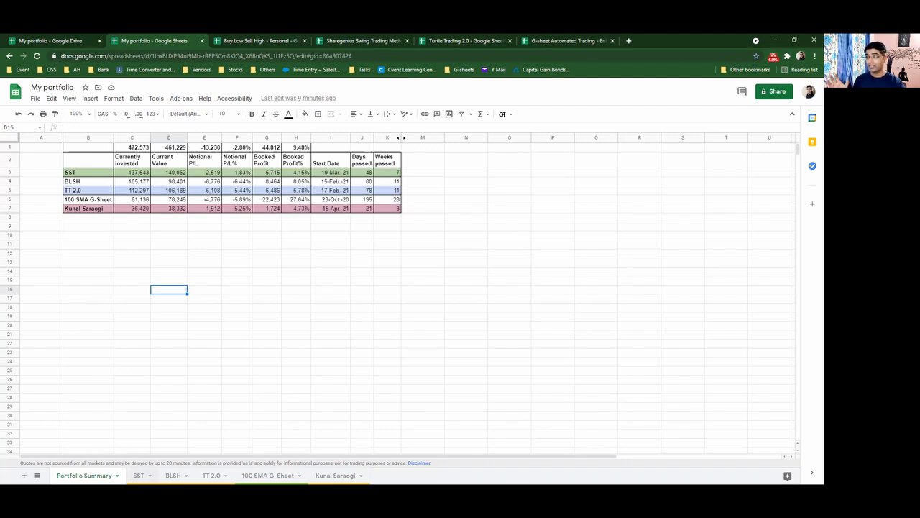
{"action": "left_click", "coordinate": [138, 475]}
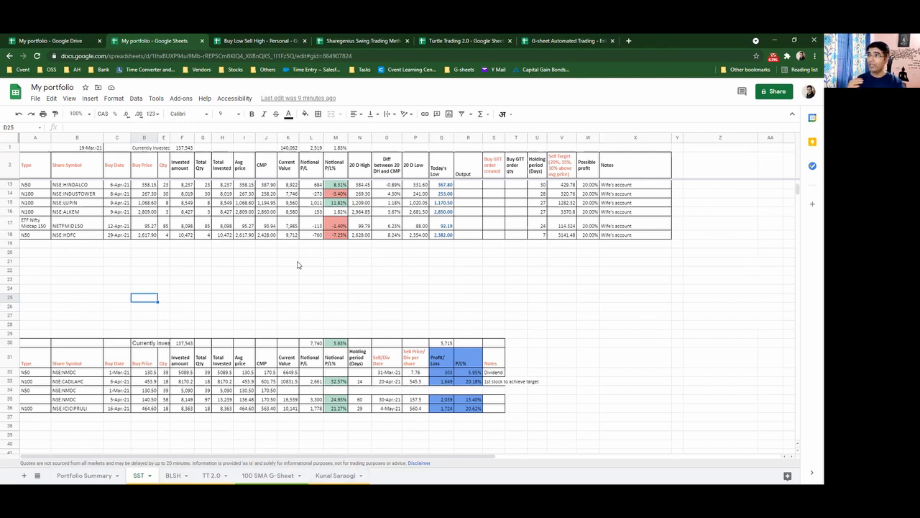
Copy the investments table A1:W28 from the Investments-MK+FII sheet of the Buy Low Sell High - Personal spreadsheet.
{"action": "left_click", "coordinate": [236, 41]}
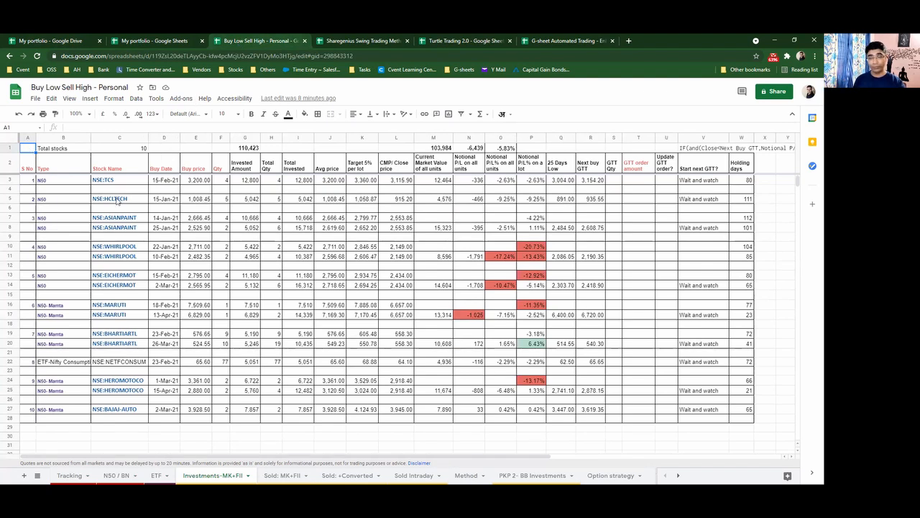
{"action": "left_click_drag", "start_coordinate": [32, 148], "coordinate": [746, 426]}
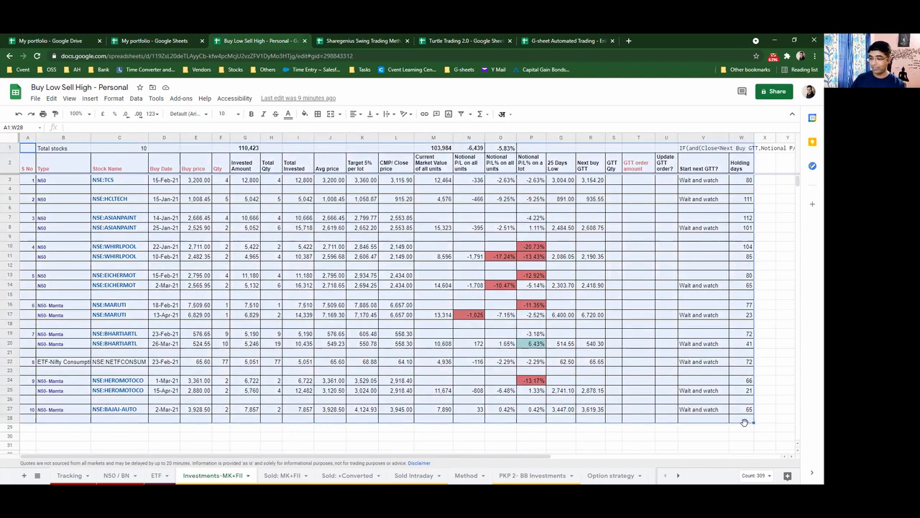
{"action": "key", "text": "ctrl+c"}
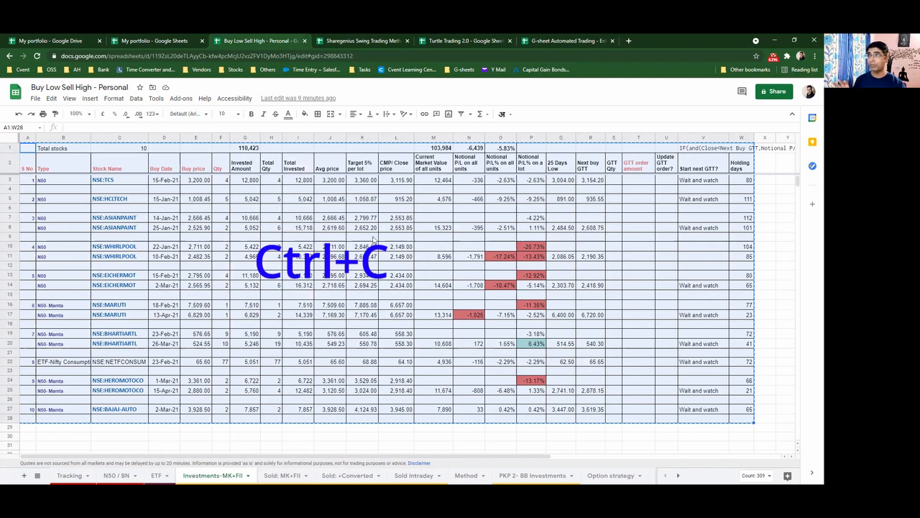
Add a new sheet to the My portfolio spreadsheet and paste the copied investments table starting at A1.
{"action": "left_click", "coordinate": [37, 42]}
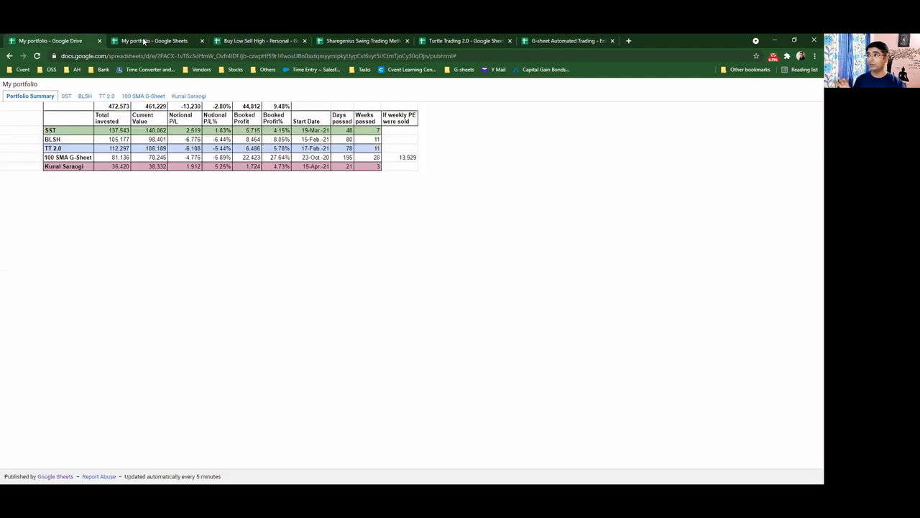
{"action": "left_click", "coordinate": [145, 41]}
{"action": "left_click", "coordinate": [24, 476]}
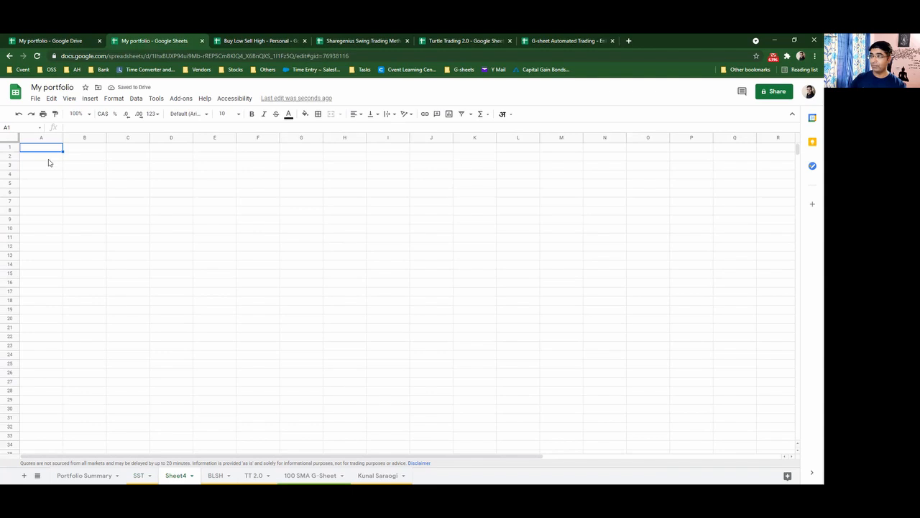
{"action": "key", "text": "ctrl+v"}
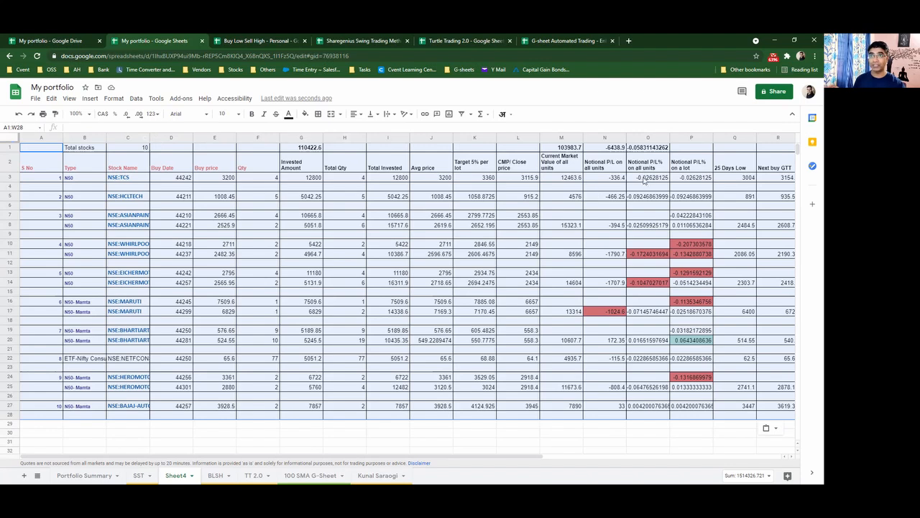
Format the Notional P/L% on all units values in O3:O27 as percentages.
{"action": "left_click_drag", "start_coordinate": [644, 178], "coordinate": [644, 407]}
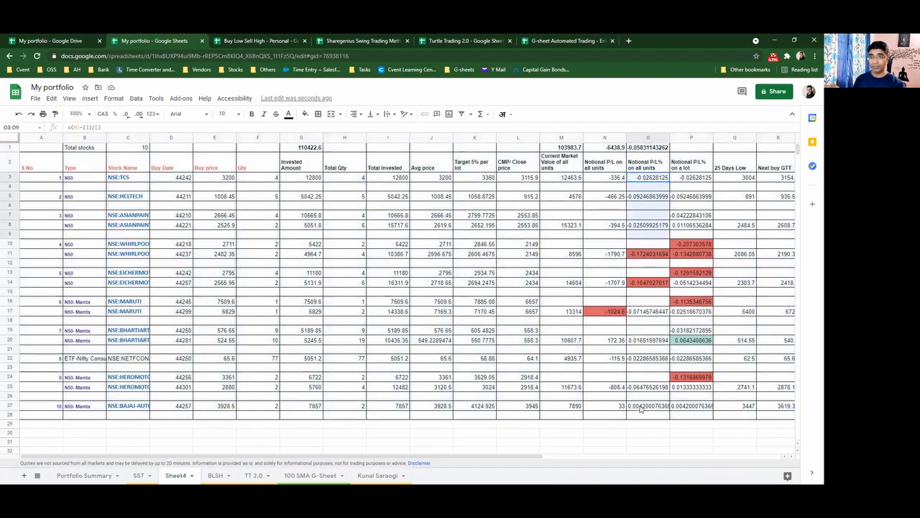
{"action": "left_click", "coordinate": [153, 115]}
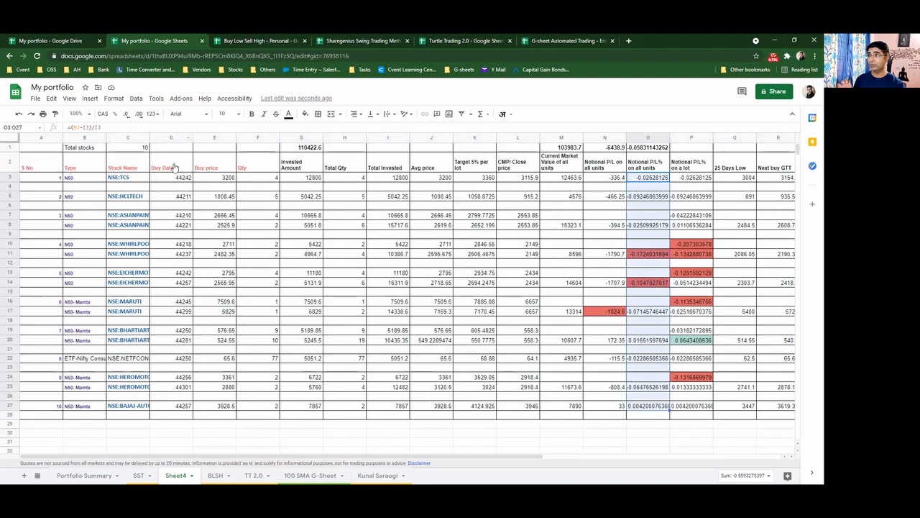
{"action": "left_click", "coordinate": [173, 178]}
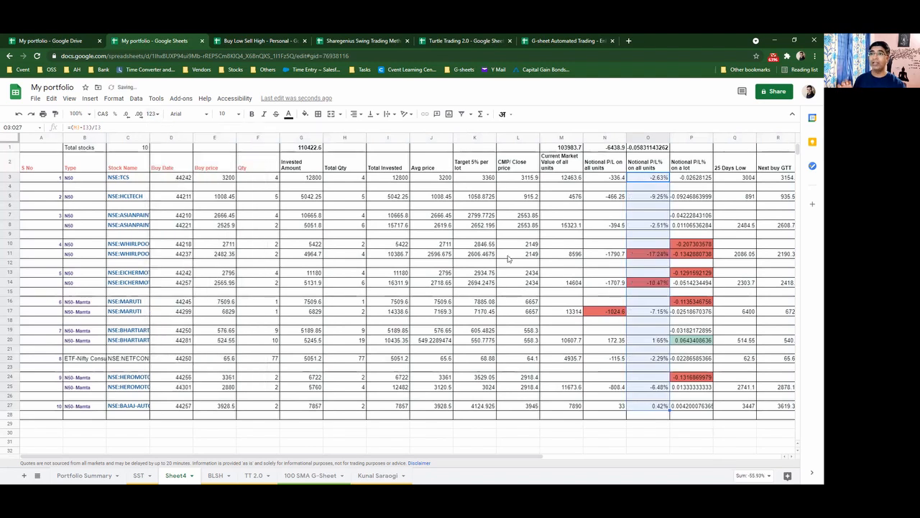
{"action": "left_click", "coordinate": [555, 178]}
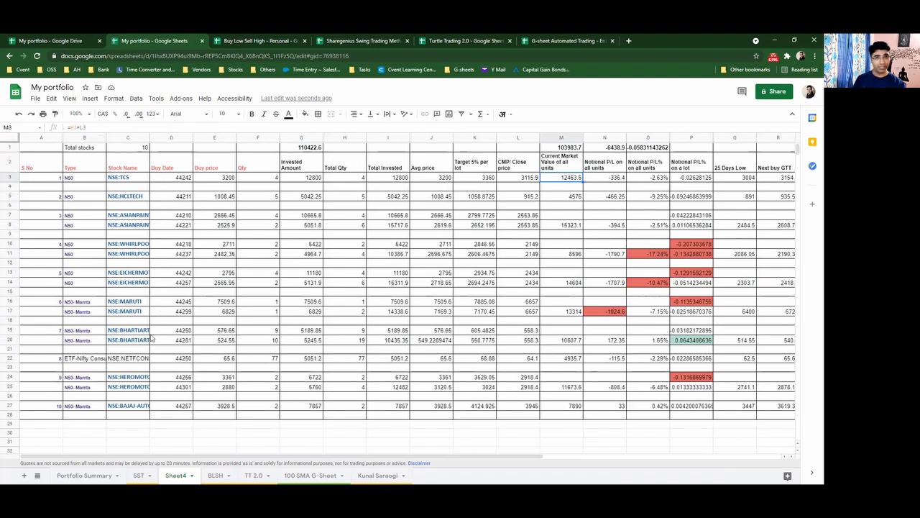
Rename the new sheet as BLSH1.
{"action": "double_click", "coordinate": [177, 475]}
{"action": "type", "text": "BLSH1"}
{"action": "key", "text": "Return"}
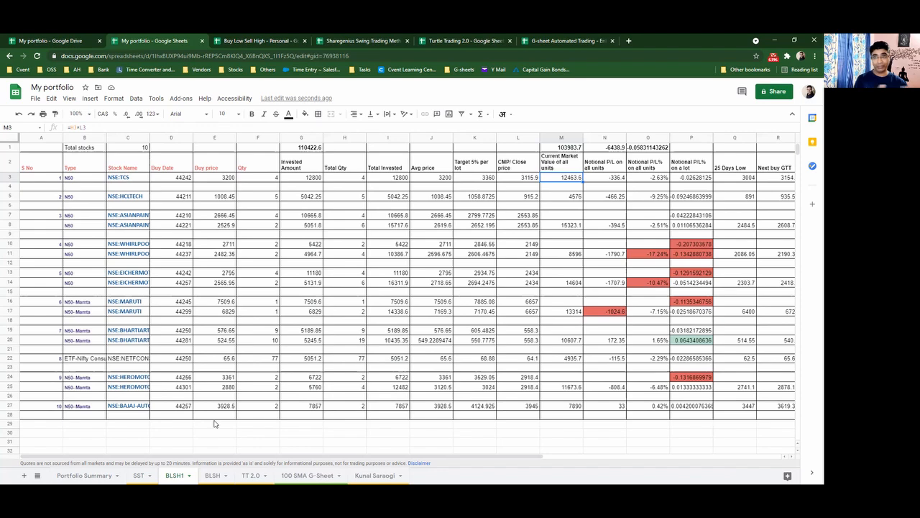
Check the sold-stocks table on the BLSH sheet, and copy A2:S21 from the Sold: MK+FII sheet of Buy Low Sell High - Personal.
{"action": "left_click", "coordinate": [215, 475]}
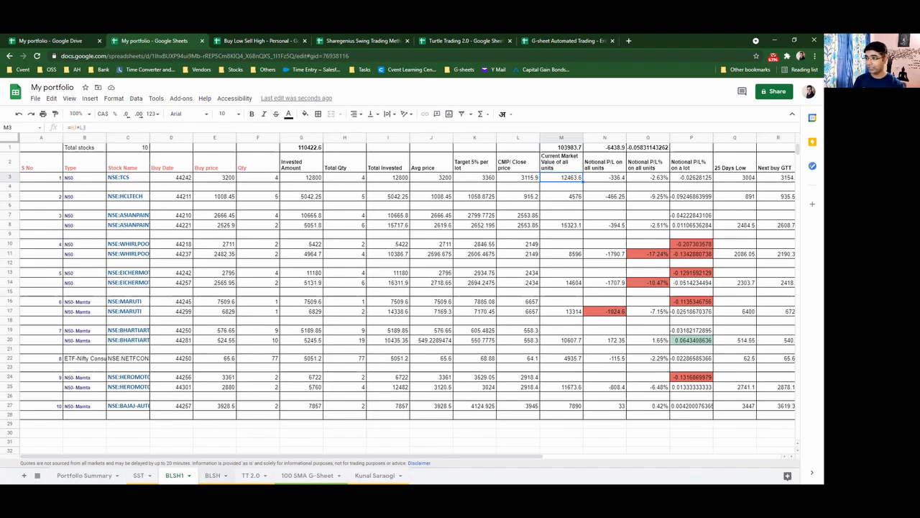
{"action": "scroll", "coordinate": [191, 311], "scroll_direction": "down", "scroll_amount": 5}
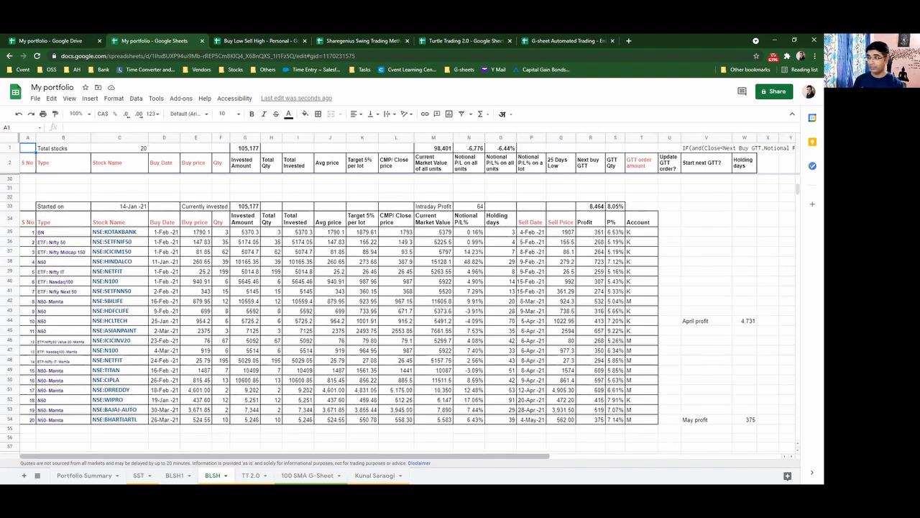
{"action": "left_click", "coordinate": [248, 41]}
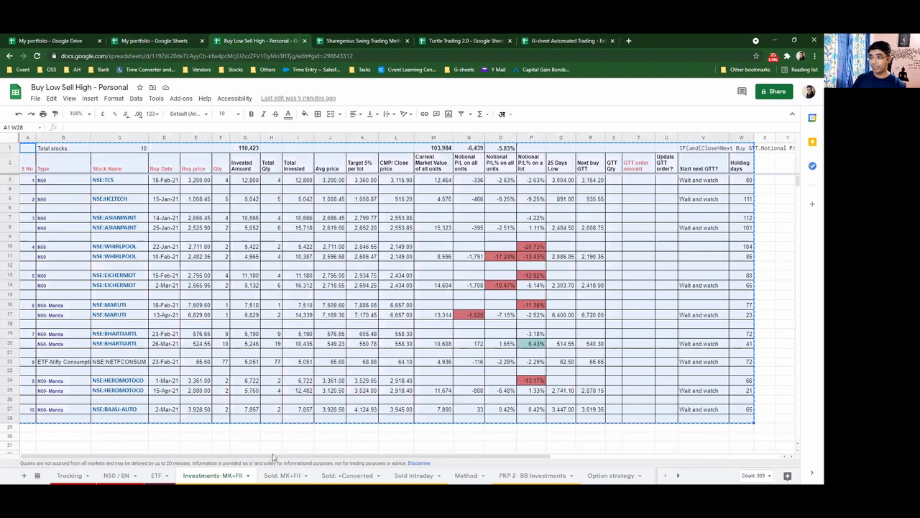
{"action": "key", "text": "ctrl+shift+Page_Down"}
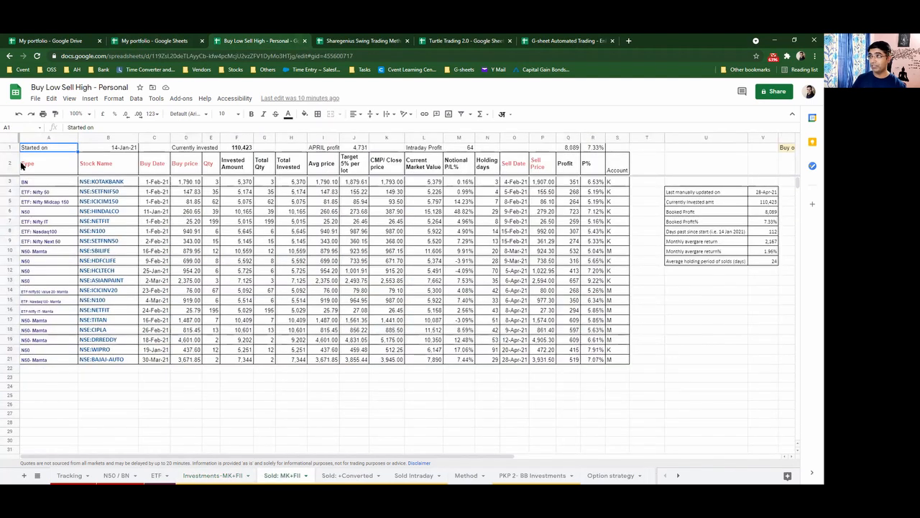
{"action": "key", "text": "Down"}
{"action": "left_click_drag", "start_coordinate": [353, 170], "coordinate": [617, 359]}
{"action": "key", "text": "ctrl+c"}
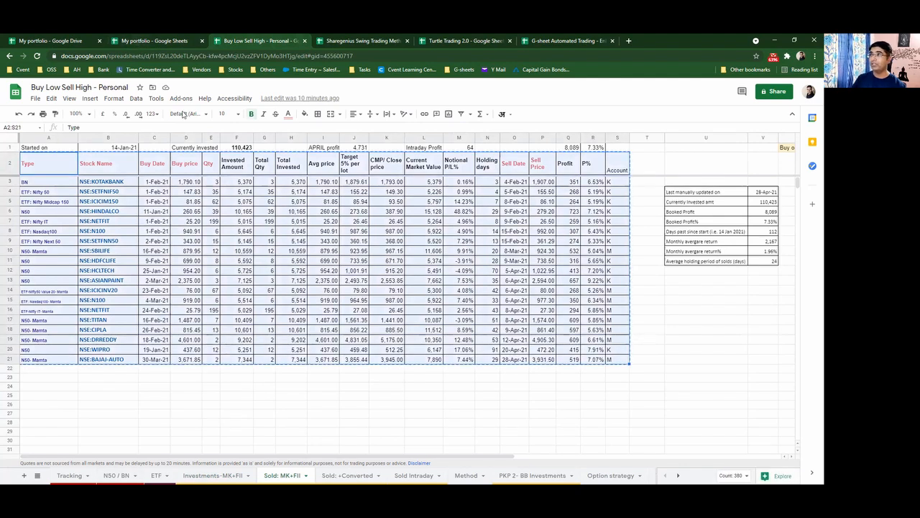
Paste the copied sold-stocks table into the BLSH1 sheet of My portfolio, starting at A48 below the investments table.
{"action": "left_click", "coordinate": [138, 42]}
{"action": "left_click", "coordinate": [175, 475]}
{"action": "scroll", "coordinate": [99, 367], "scroll_direction": "down", "scroll_amount": 2}
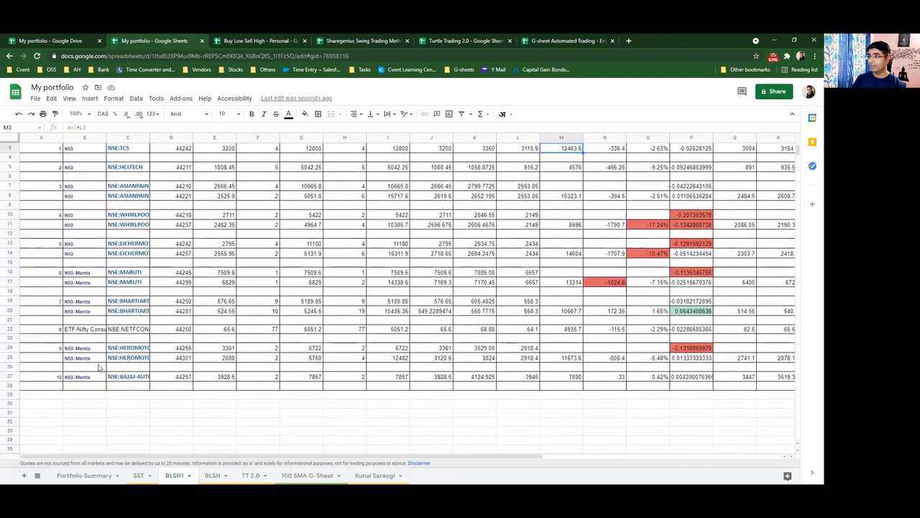
{"action": "scroll", "coordinate": [60, 415], "scroll_direction": "down", "scroll_amount": 1}
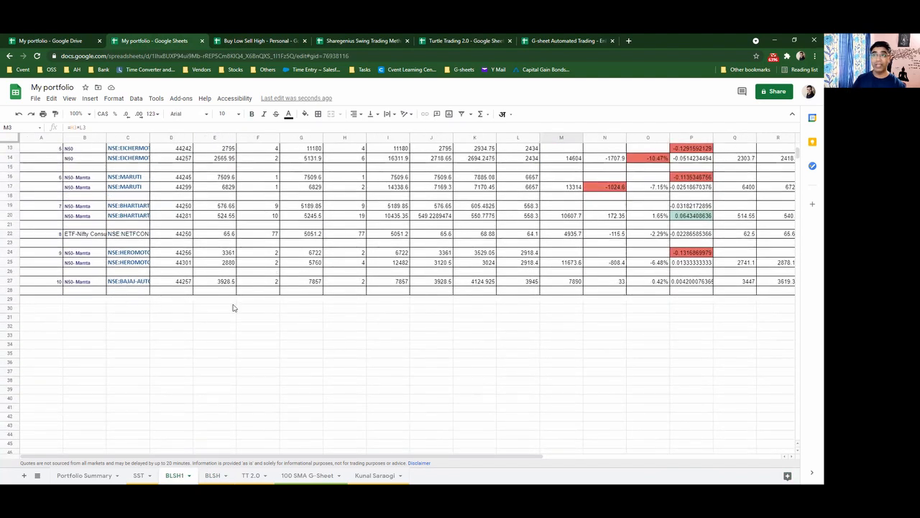
{"action": "scroll", "coordinate": [53, 405], "scroll_direction": "down", "scroll_amount": 1}
{"action": "left_click", "coordinate": [42, 424]}
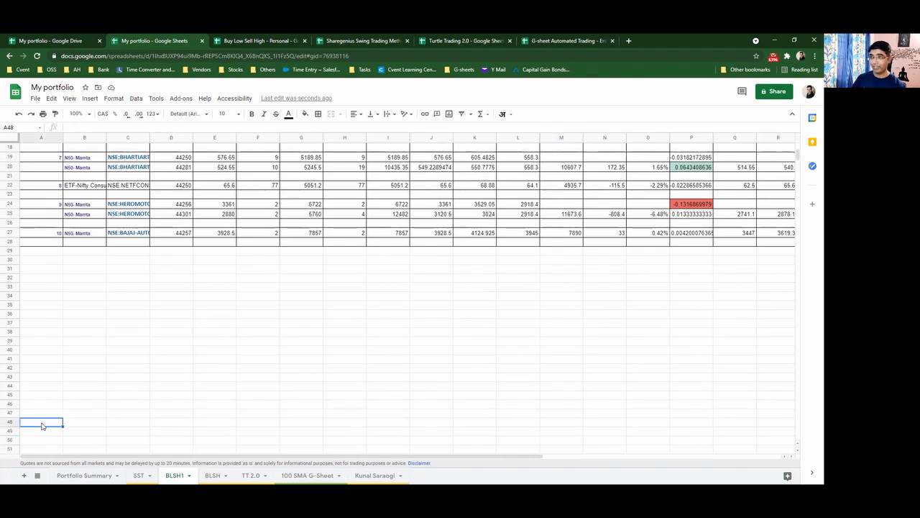
{"action": "key", "text": "ctrl+v"}
{"action": "scroll", "coordinate": [335, 387], "scroll_direction": "down", "scroll_amount": 4}
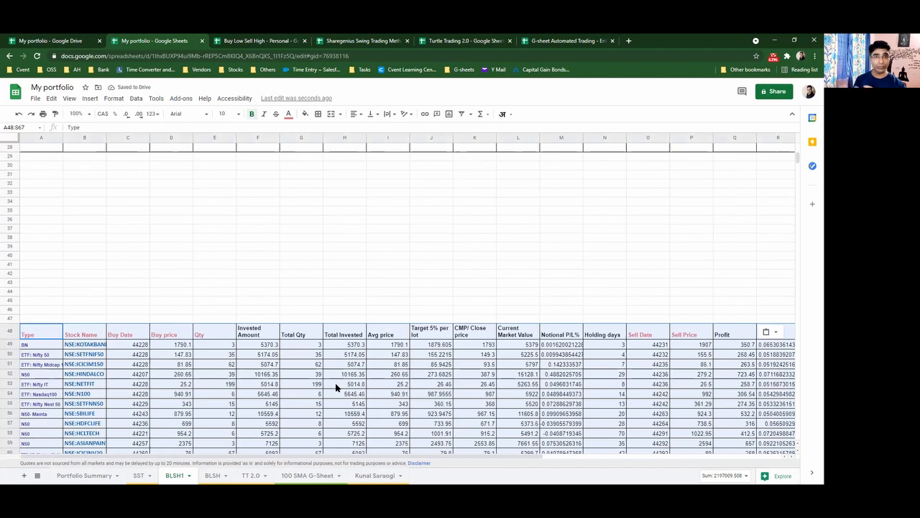
Insert one blank row below row 43, in the gap between the investments table and the sold-stocks table.
{"action": "scroll", "coordinate": [335, 387], "scroll_direction": "up", "scroll_amount": 7}
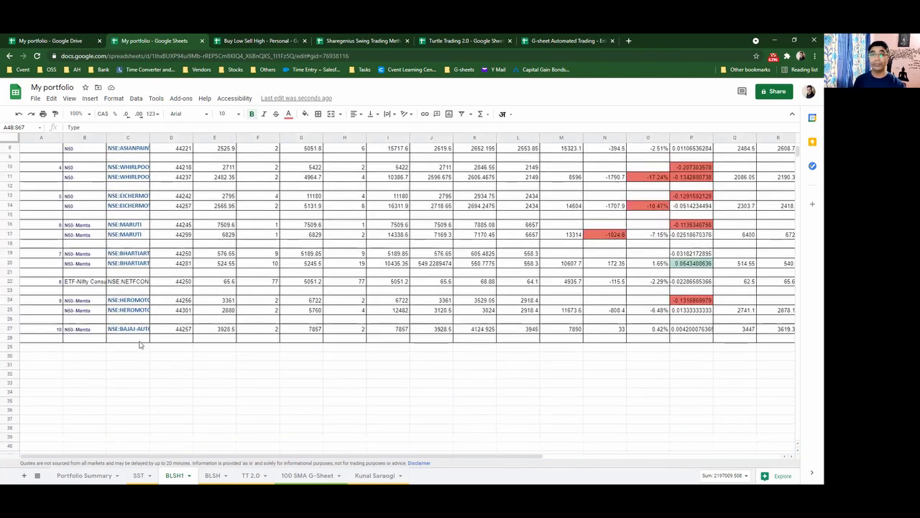
{"action": "scroll", "coordinate": [189, 314], "scroll_direction": "down", "scroll_amount": 1}
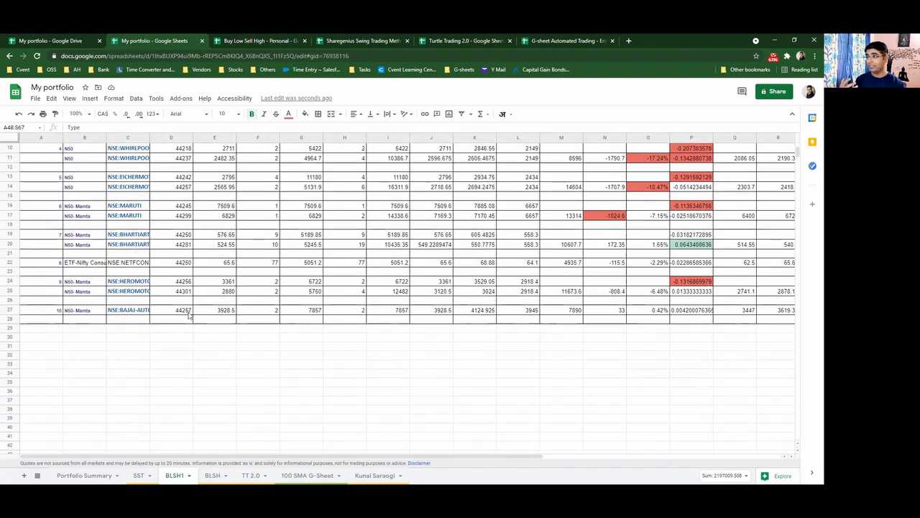
{"action": "scroll", "coordinate": [114, 399], "scroll_direction": "down", "scroll_amount": 2}
{"action": "left_click", "coordinate": [51, 397]}
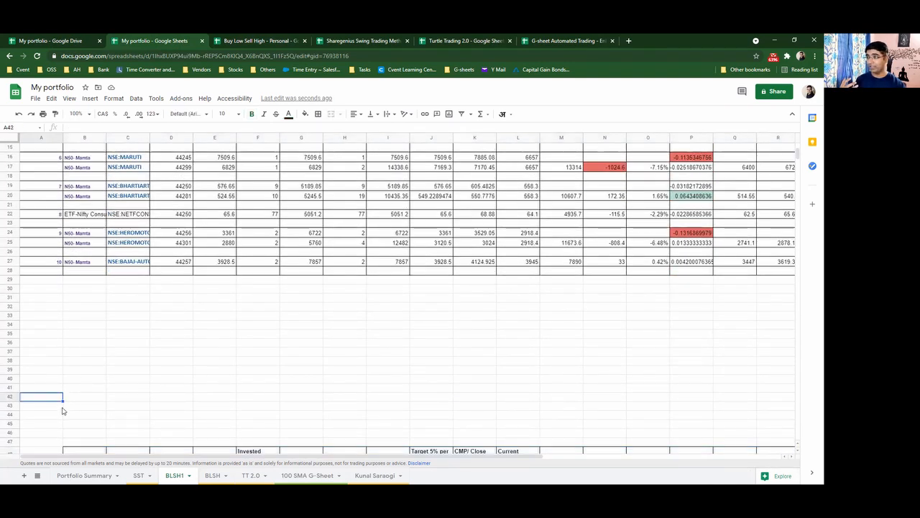
{"action": "right_click", "coordinate": [6, 407]}
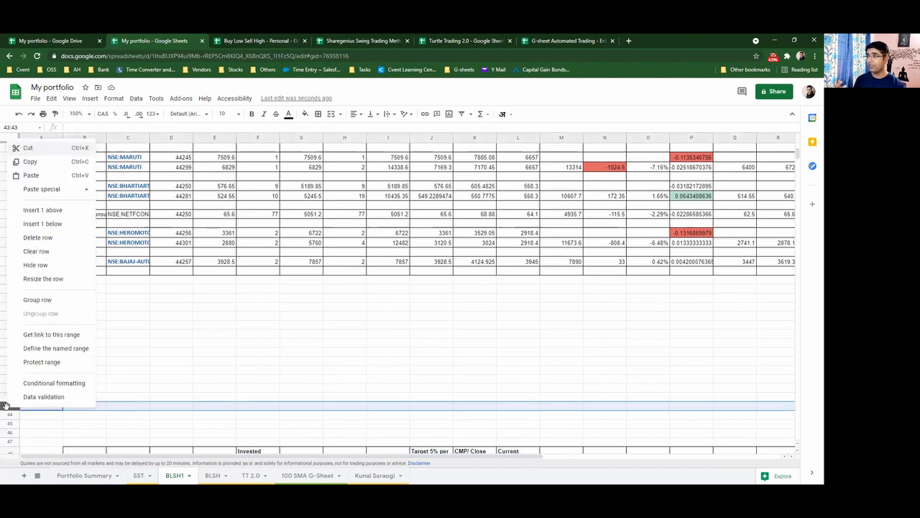
{"action": "left_click", "coordinate": [43, 225]}
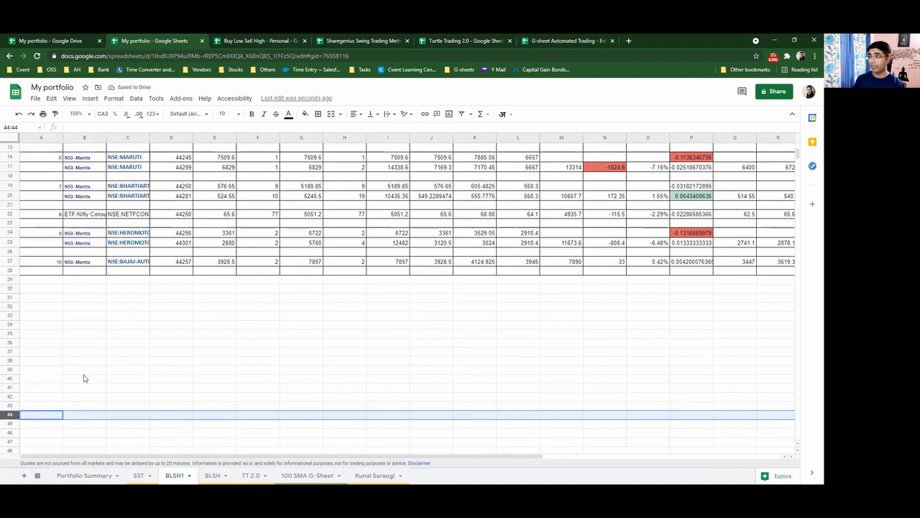
{"action": "scroll", "coordinate": [84, 378], "scroll_direction": "down", "scroll_amount": 2}
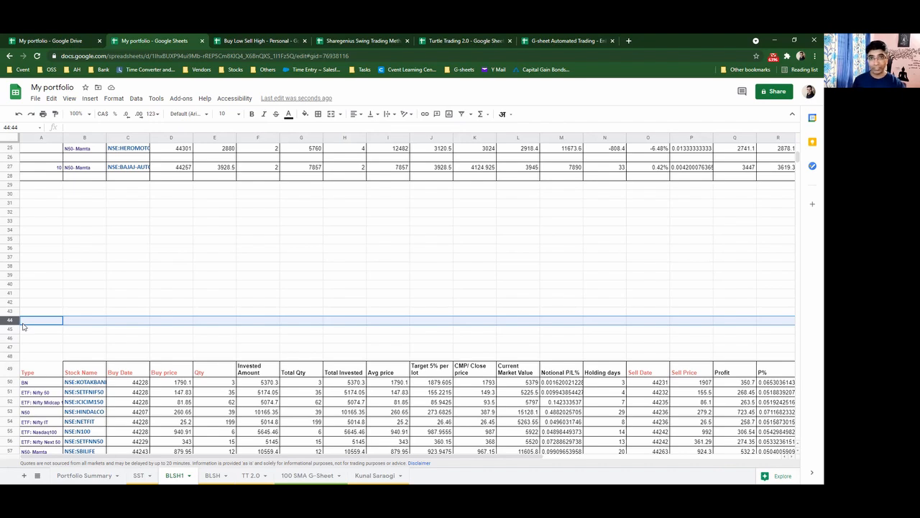
Copy the NSE:BAJAJ-AUTO purchase details in B27:F27 to A69, directly below the last row of the sold-stocks table.
{"action": "scroll", "coordinate": [23, 326], "scroll_direction": "up", "scroll_amount": 5}
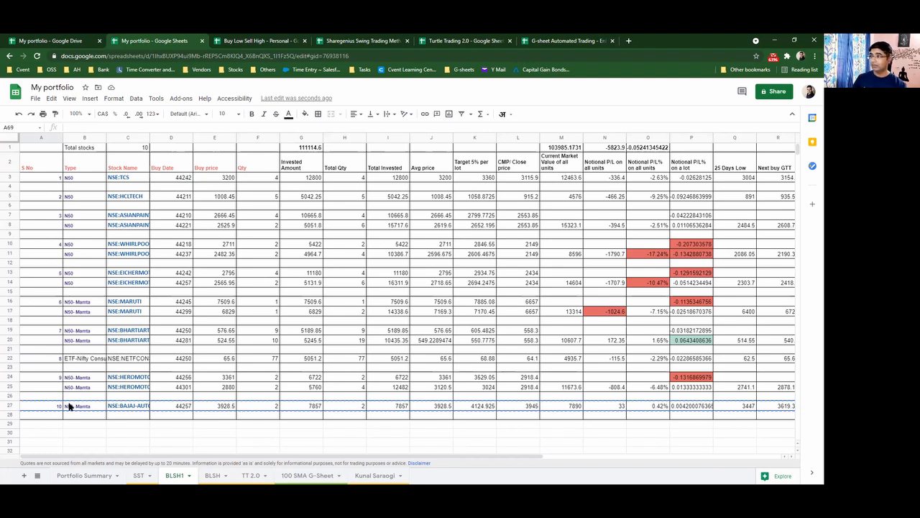
{"action": "left_click_drag", "start_coordinate": [69, 407], "coordinate": [258, 410]}
{"action": "scroll", "coordinate": [206, 410], "scroll_direction": "down", "scroll_amount": 10}
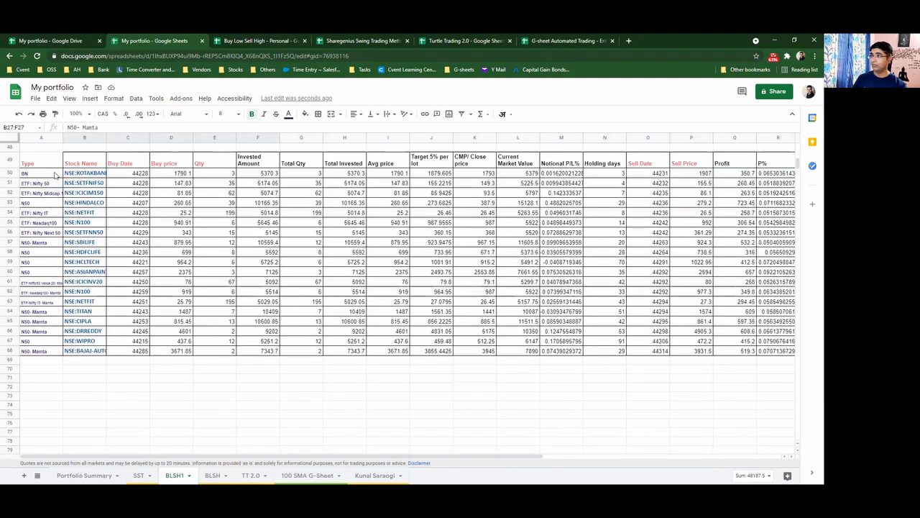
{"action": "left_click", "coordinate": [39, 361]}
{"action": "key", "text": "ctrl+v"}
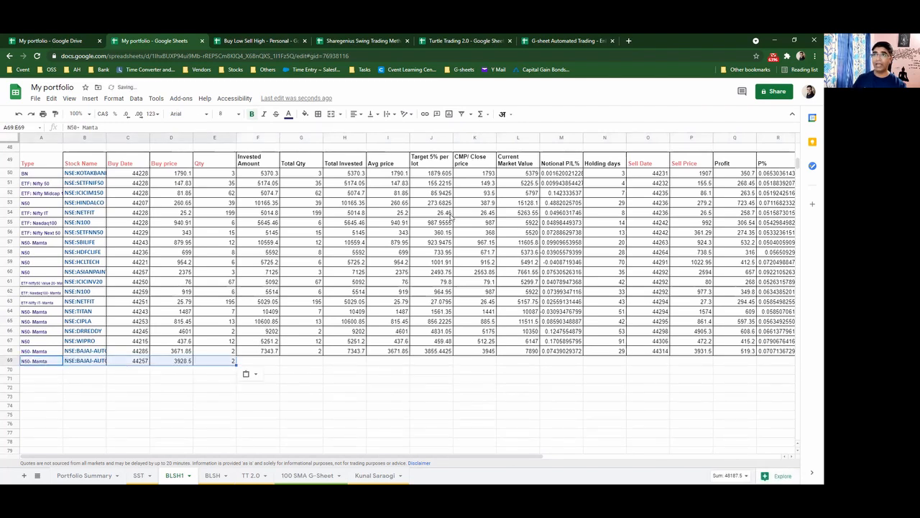
Fill the formulas of row 68 down into F69:N69 and into the Profit and P% cells Q69:R69.
{"action": "left_click_drag", "start_coordinate": [258, 362], "coordinate": [604, 358]}
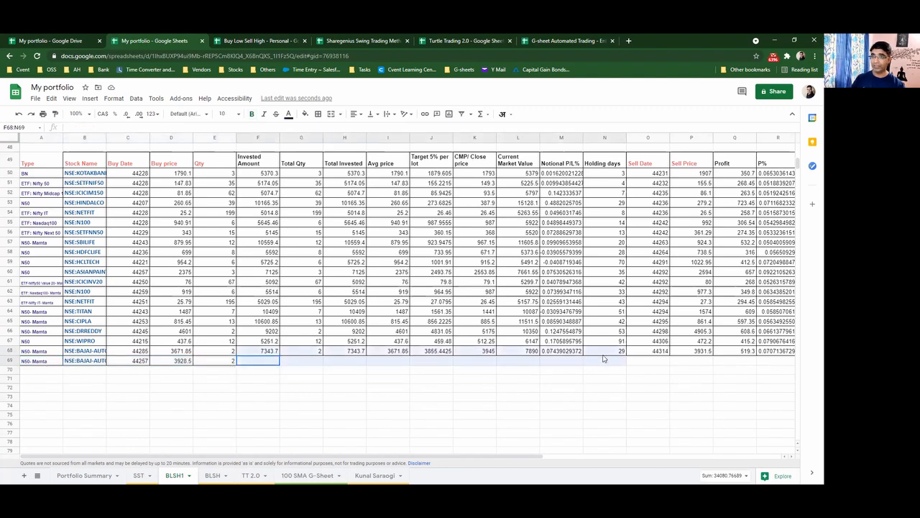
{"action": "key", "text": "ctrl+d"}
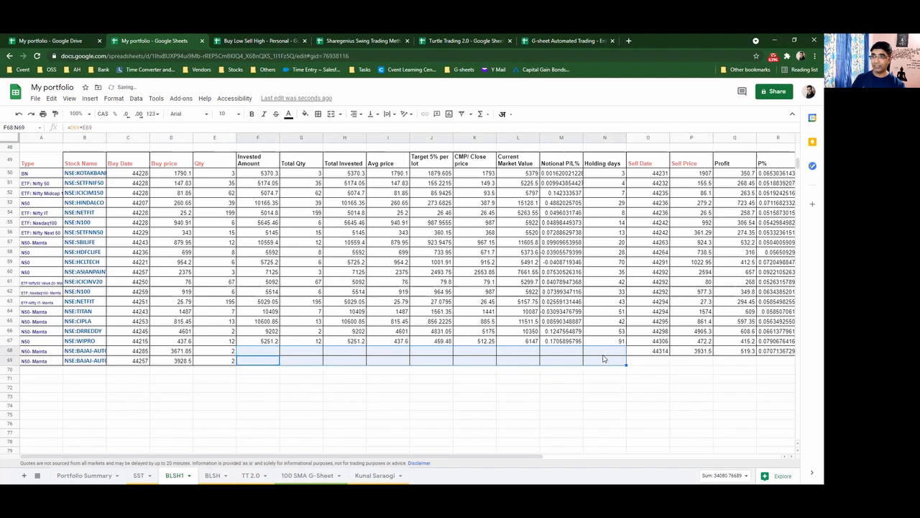
{"action": "left_click", "coordinate": [644, 364]}
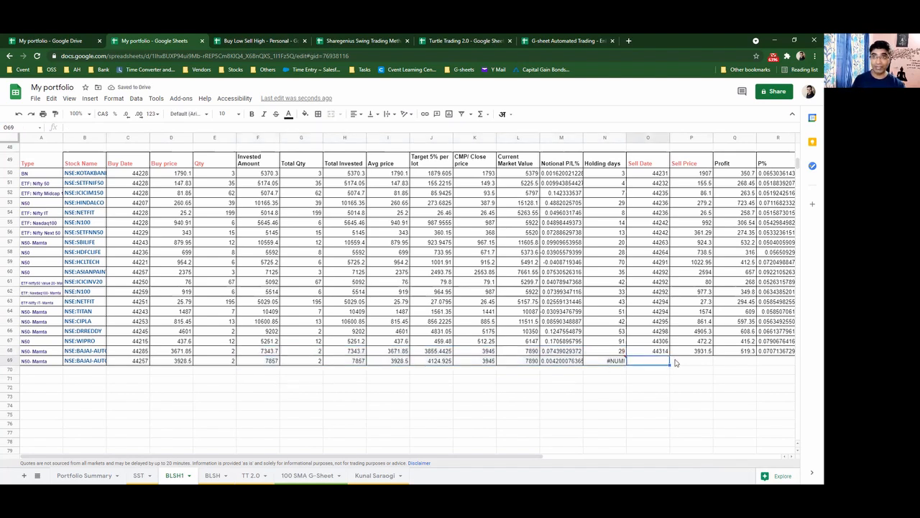
{"action": "left_click_drag", "start_coordinate": [735, 364], "coordinate": [767, 362]}
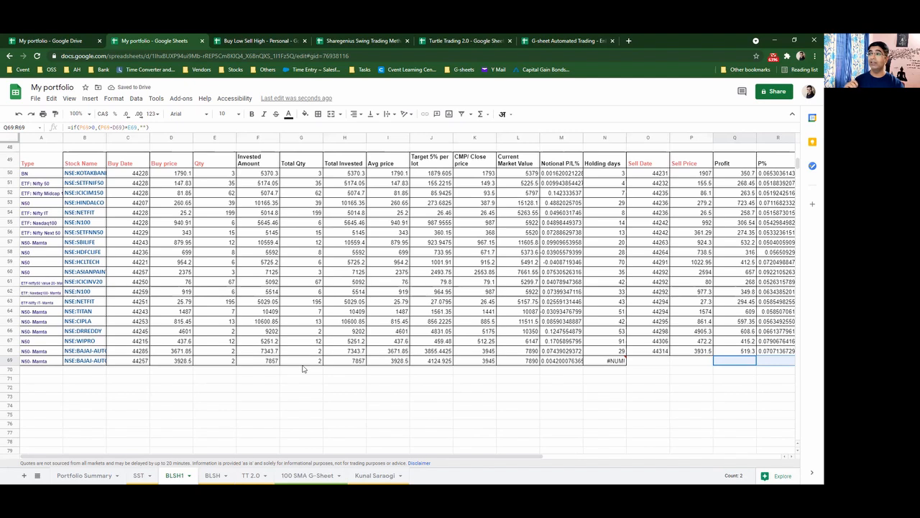
Delete row 27, the NSE:BAJAJ-AUTO holding, from the investments table in the BLSH1 sheet.
{"action": "scroll", "coordinate": [303, 368], "scroll_direction": "up", "scroll_amount": 3}
{"action": "scroll", "coordinate": [302, 368], "scroll_direction": "up", "scroll_amount": 4}
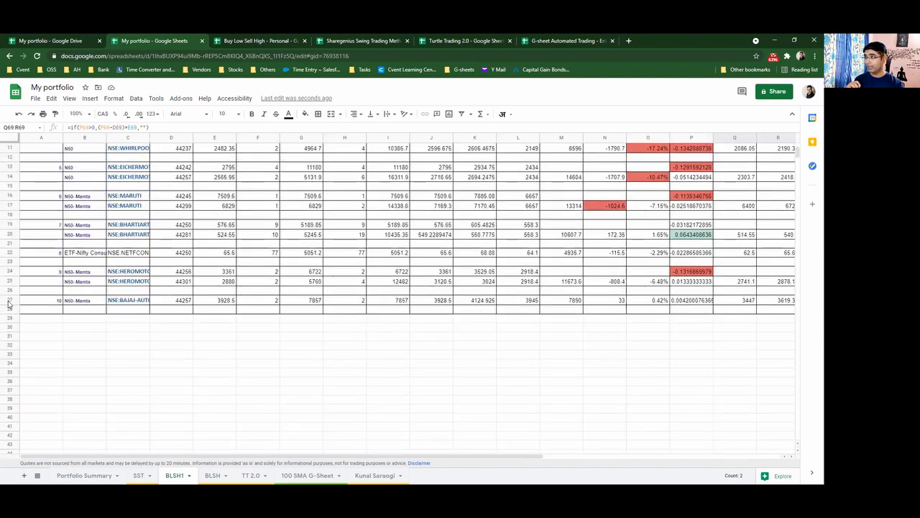
{"action": "left_click", "coordinate": [8, 300]}
{"action": "right_click", "coordinate": [8, 300]}
{"action": "left_click", "coordinate": [36, 315]}
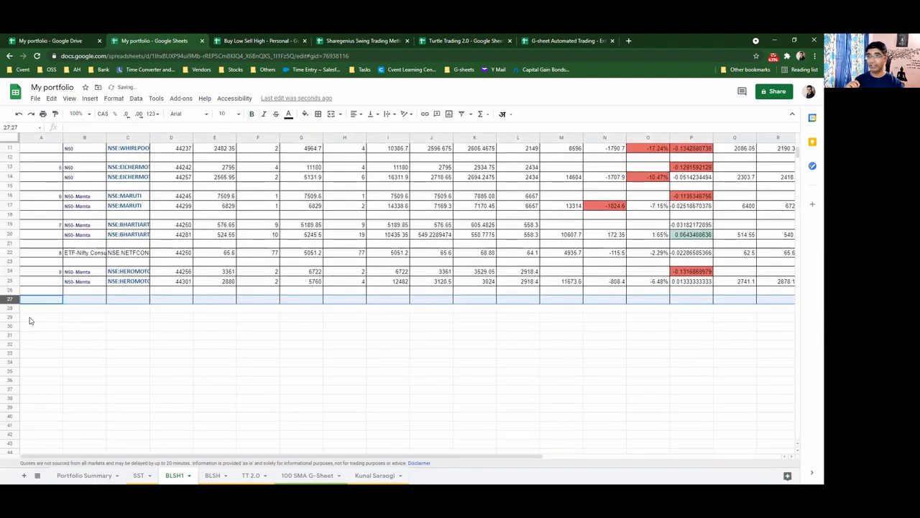
{"action": "scroll", "coordinate": [30, 321], "scroll_direction": "down", "scroll_amount": 3}
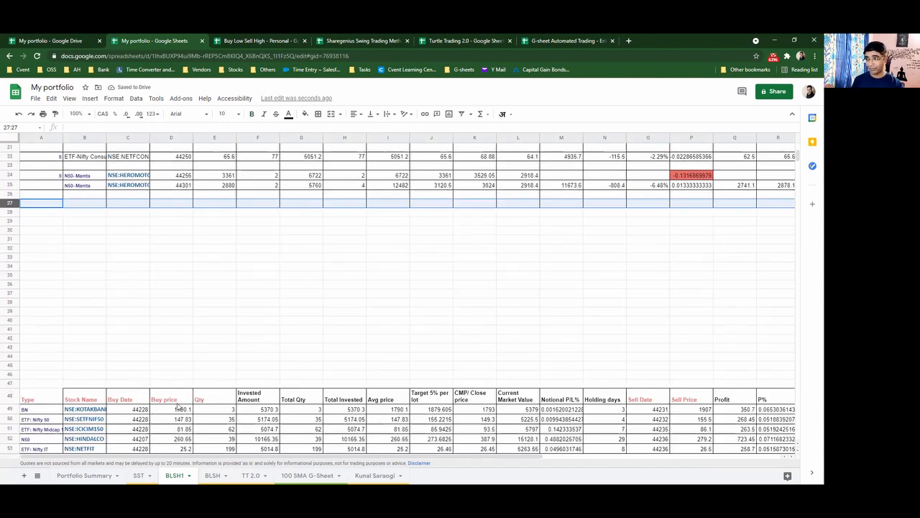
Examine the investments and sold-stocks tables in the BLSH sheet, including the booked-profit formula in R33.
{"action": "left_click", "coordinate": [212, 475]}
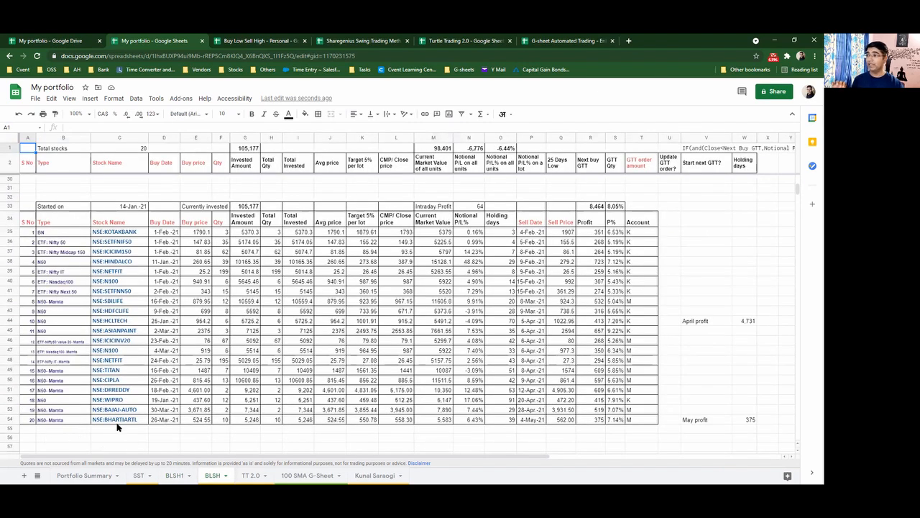
{"action": "left_click", "coordinate": [536, 422]}
{"action": "scroll", "coordinate": [288, 351], "scroll_direction": "up", "scroll_amount": 5}
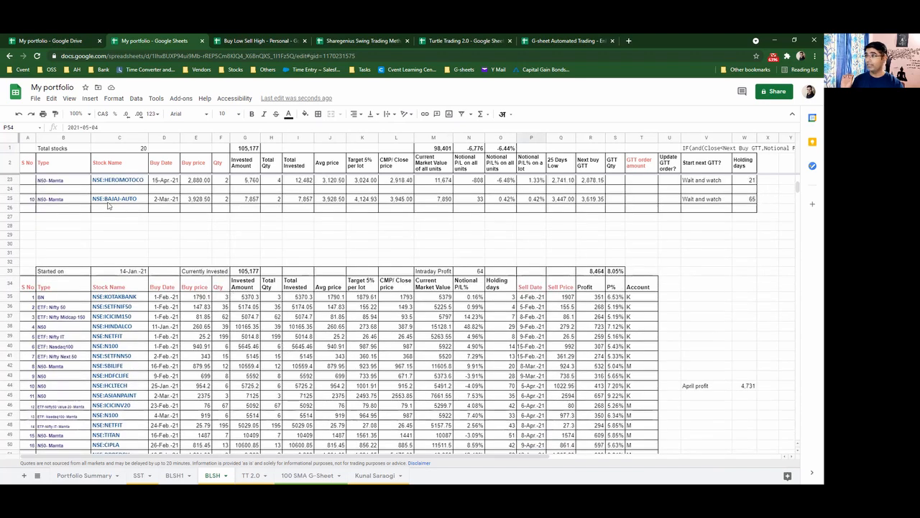
{"action": "scroll", "coordinate": [535, 343], "scroll_direction": "down", "scroll_amount": 8}
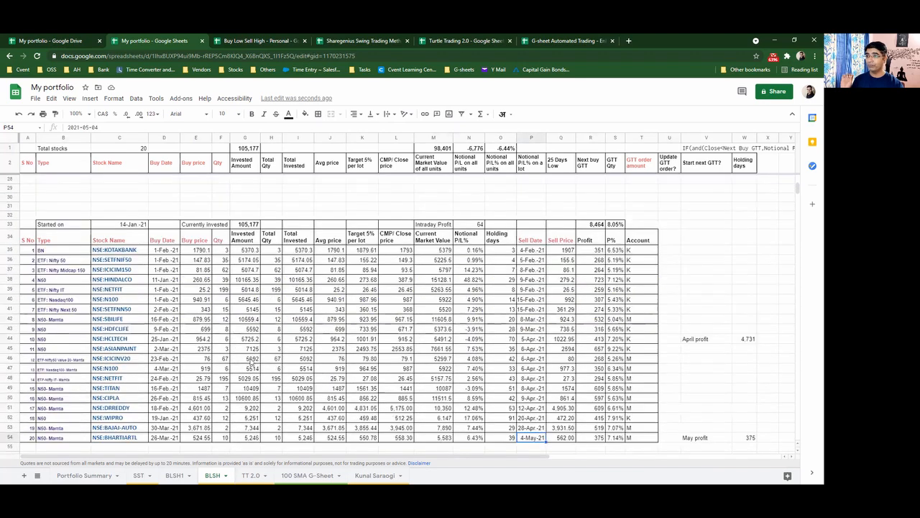
{"action": "scroll", "coordinate": [573, 352], "scroll_direction": "up", "scroll_amount": 7}
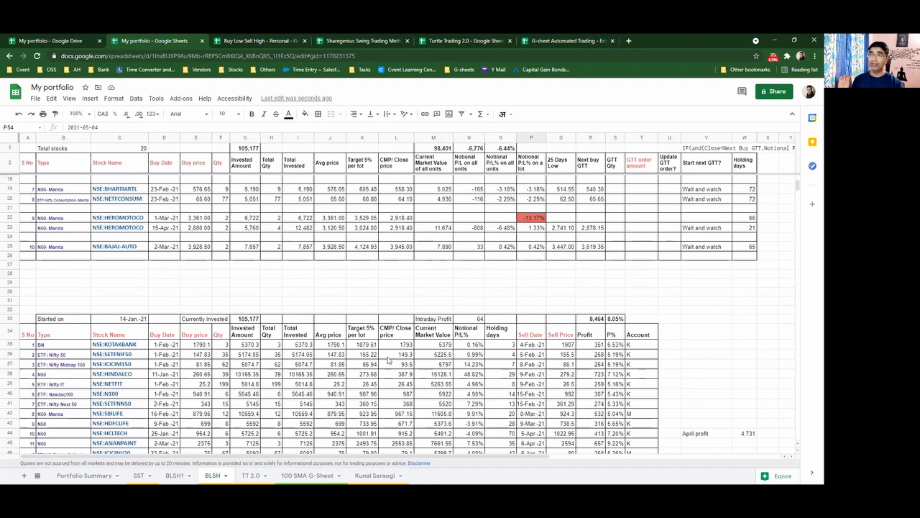
{"action": "left_click", "coordinate": [594, 321]}
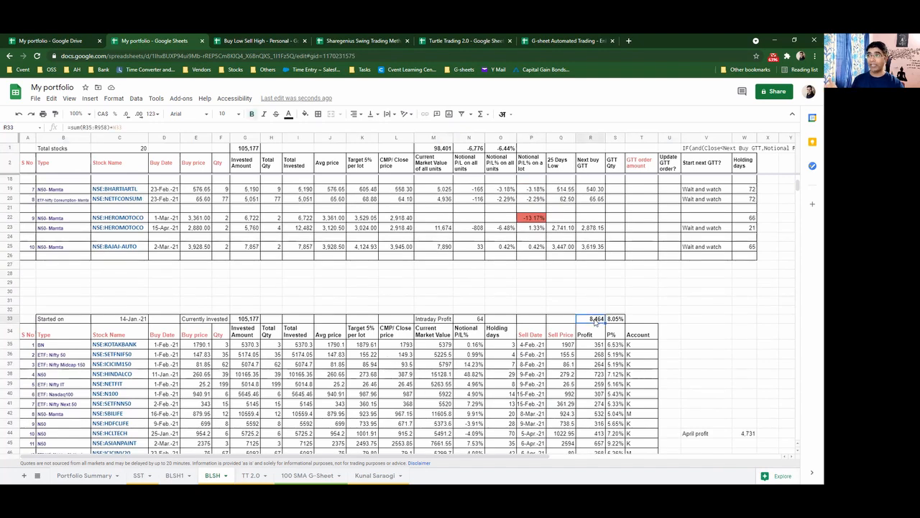
{"action": "double_click", "coordinate": [595, 320]}
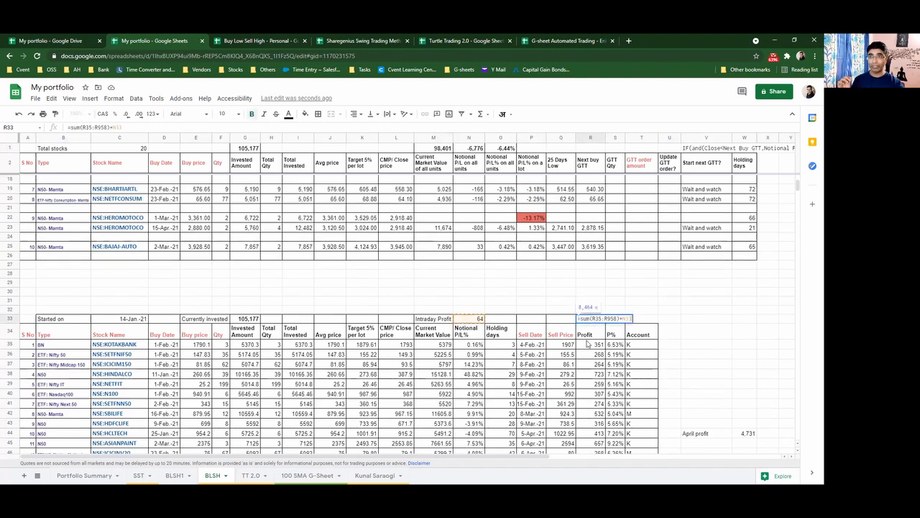
{"action": "scroll", "coordinate": [588, 343], "scroll_direction": "down", "scroll_amount": 4}
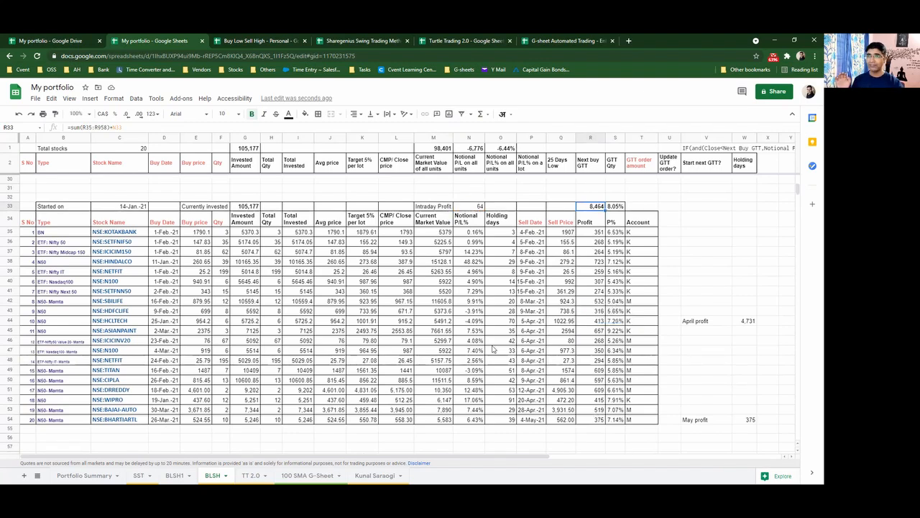
{"action": "scroll", "coordinate": [493, 349], "scroll_direction": "up", "scroll_amount": 3}
{"action": "scroll", "coordinate": [493, 349], "scroll_direction": "up", "scroll_amount": 2}
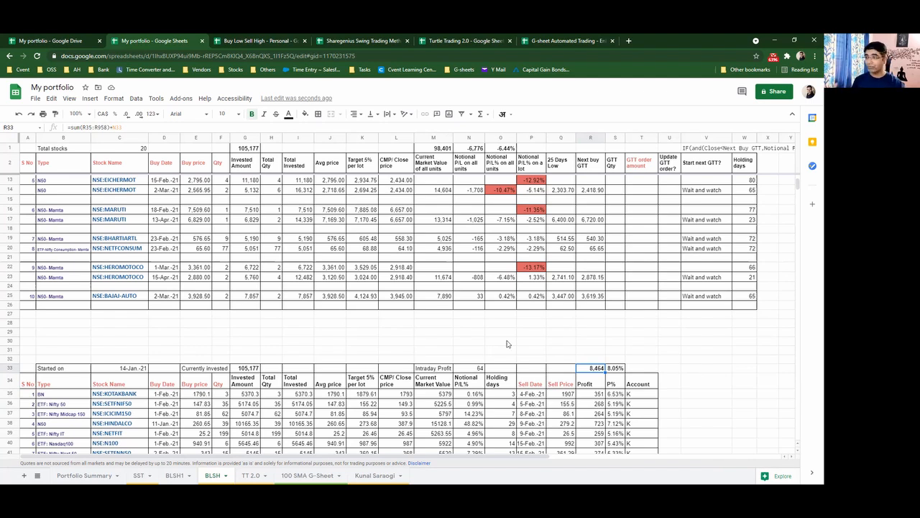
Look through the SST, TT 2.0 and 100 SMA G-Sheet sheets and return to the Portfolio Summary sheet.
{"action": "left_click", "coordinate": [138, 476]}
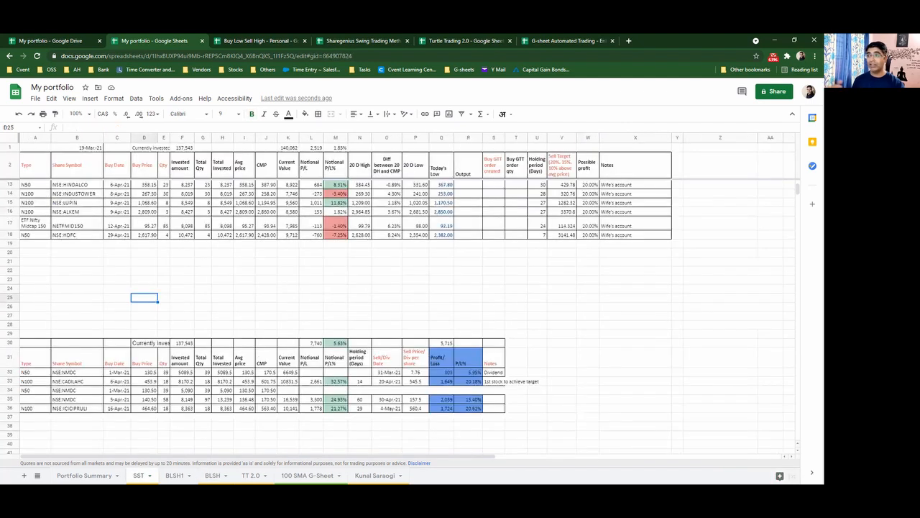
{"action": "left_click", "coordinate": [250, 475]}
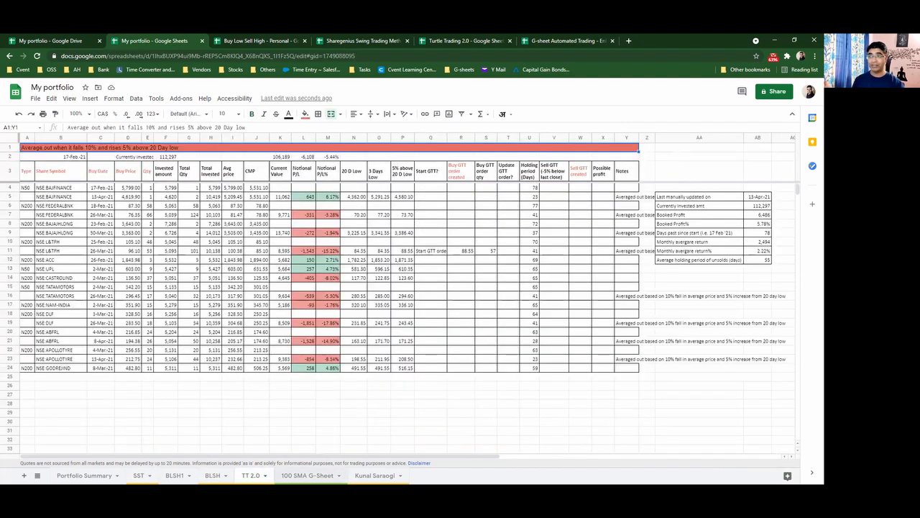
{"action": "left_click", "coordinate": [307, 475]}
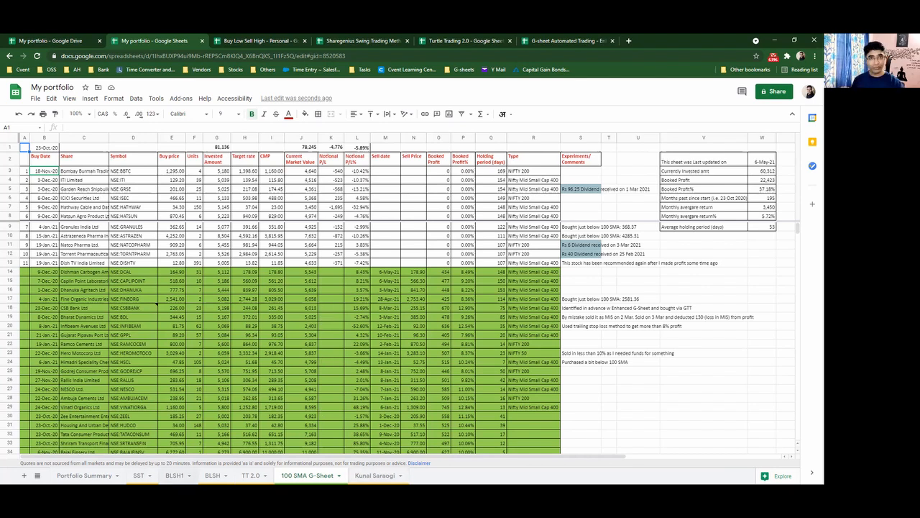
{"action": "key", "text": "ctrl+shift+Page_Up"}
{"action": "key", "text": "ctrl+shift+Page_Up"}
{"action": "key", "text": "ctrl+shift+Page_Up"}
{"action": "key", "text": "ctrl+shift+Page_Up"}
{"action": "key", "text": "ctrl+shift+Page_Up"}
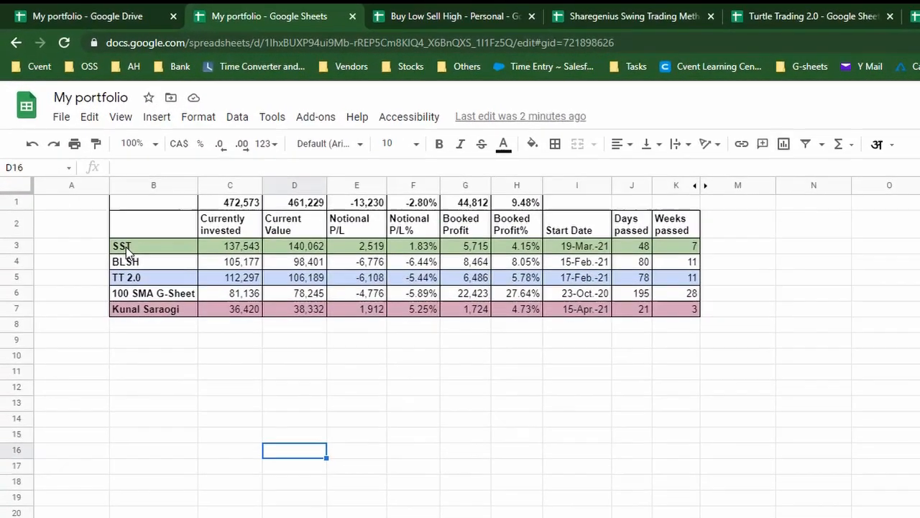
Link the SST Currently invested cell C3 in Portfolio Summary to the invested total with =SST!F1.
{"action": "left_click", "coordinate": [104, 217]}
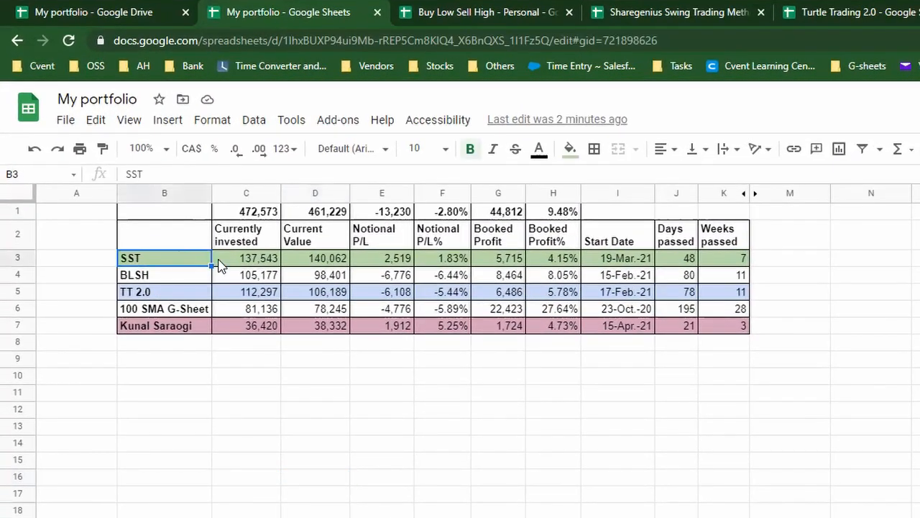
{"action": "left_click", "coordinate": [247, 266]}
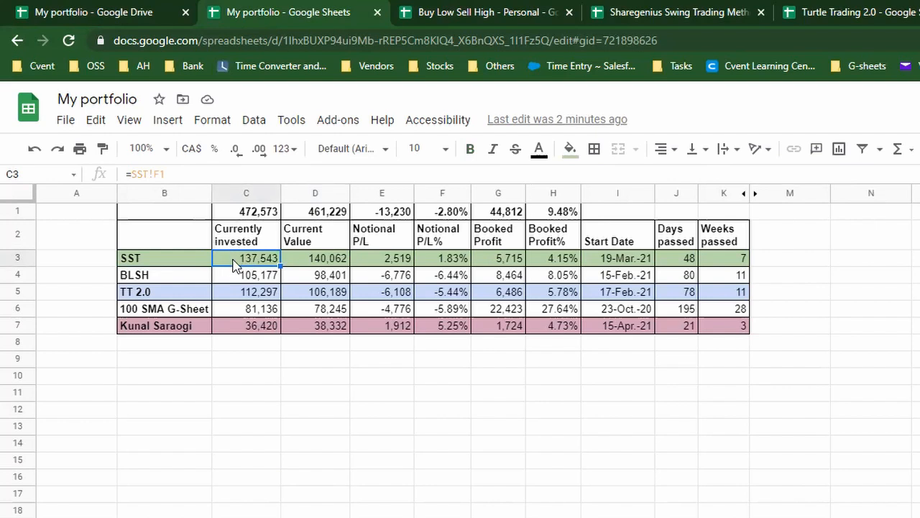
{"action": "type", "text": "="}
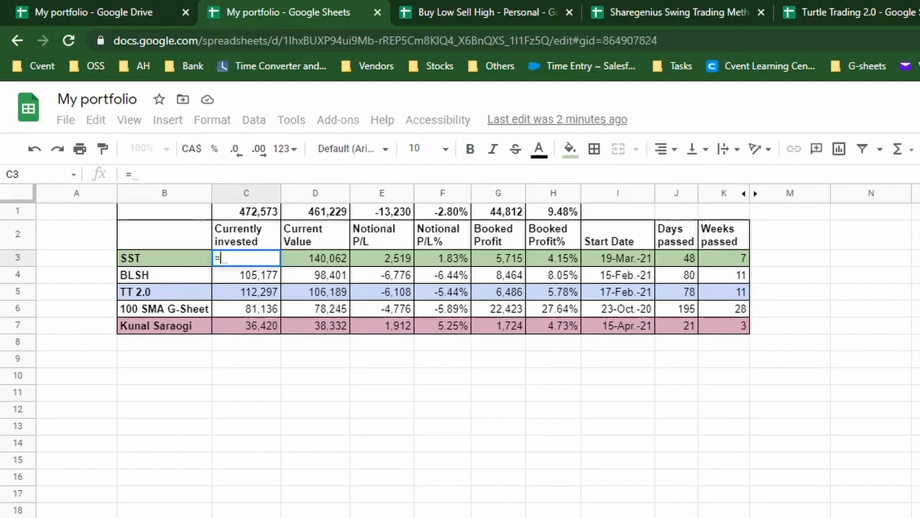
{"action": "left_click", "coordinate": [543, 514]}
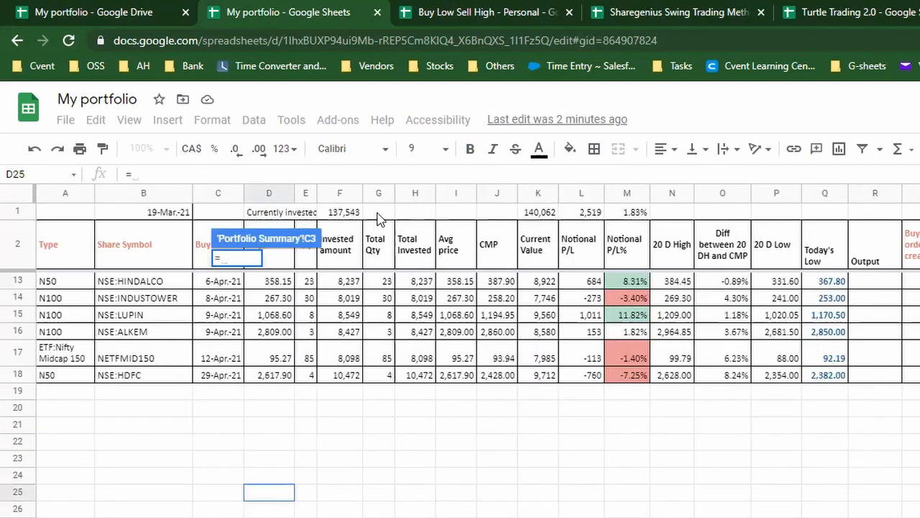
{"action": "left_click", "coordinate": [344, 214]}
{"action": "key", "text": "Return"}
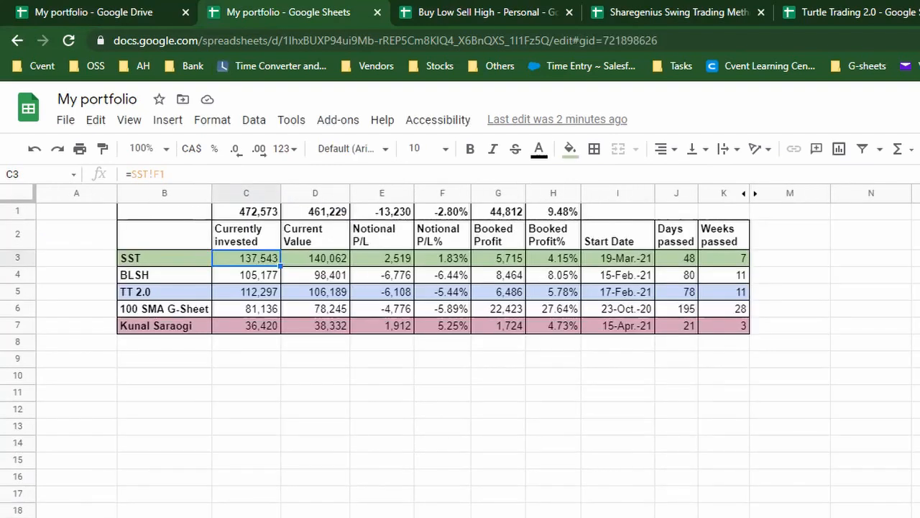
Enter 11000 as an invested amount in F19 of the SST sheet and return to Portfolio Summary.
{"action": "key", "text": "alt+Left"}
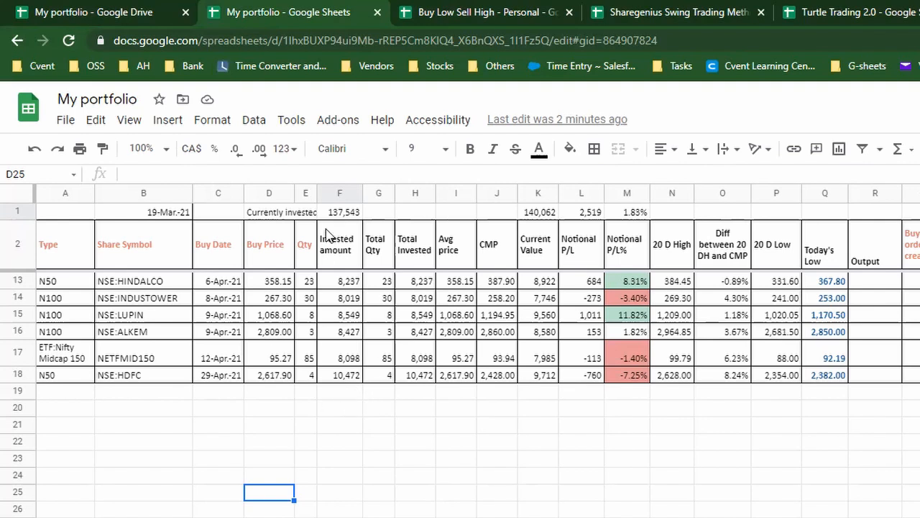
{"action": "left_click", "coordinate": [340, 394]}
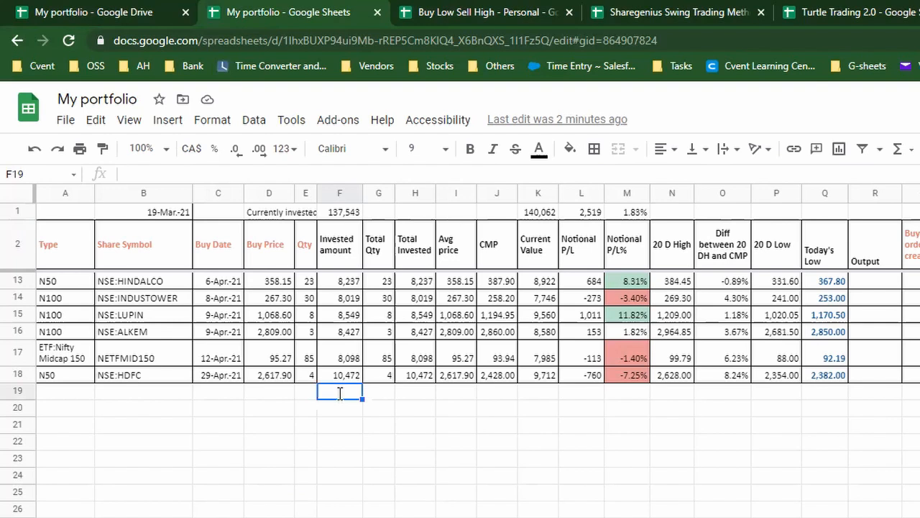
{"action": "type", "text": "11000"}
{"action": "key", "text": "Return"}
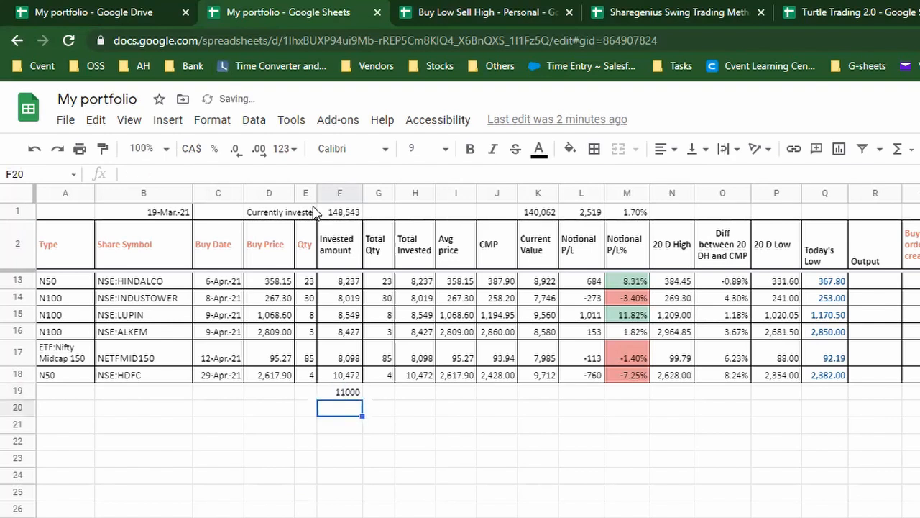
{"action": "left_click", "coordinate": [260, 516]}
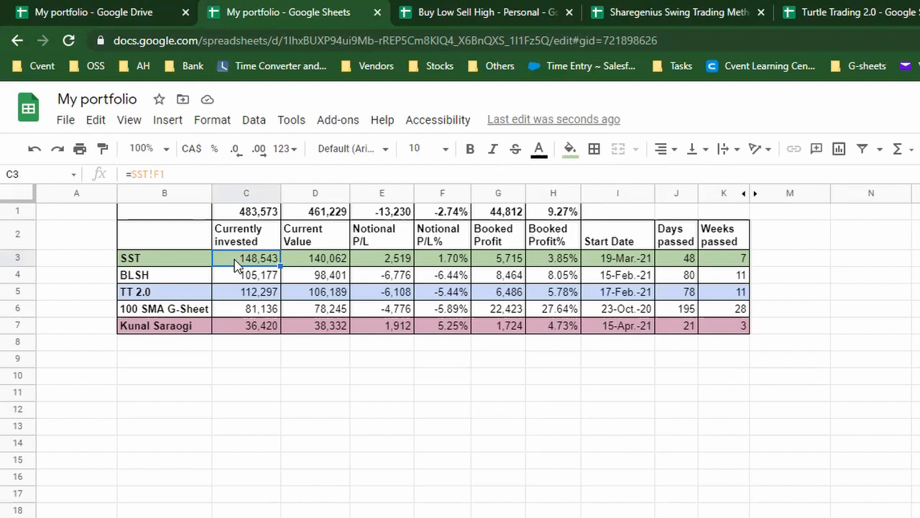
Link the SST Current Value cell D3 in Portfolio Summary to the current value total with =SST!K1.
{"action": "left_click", "coordinate": [310, 263]}
{"action": "key", "text": "Return"}
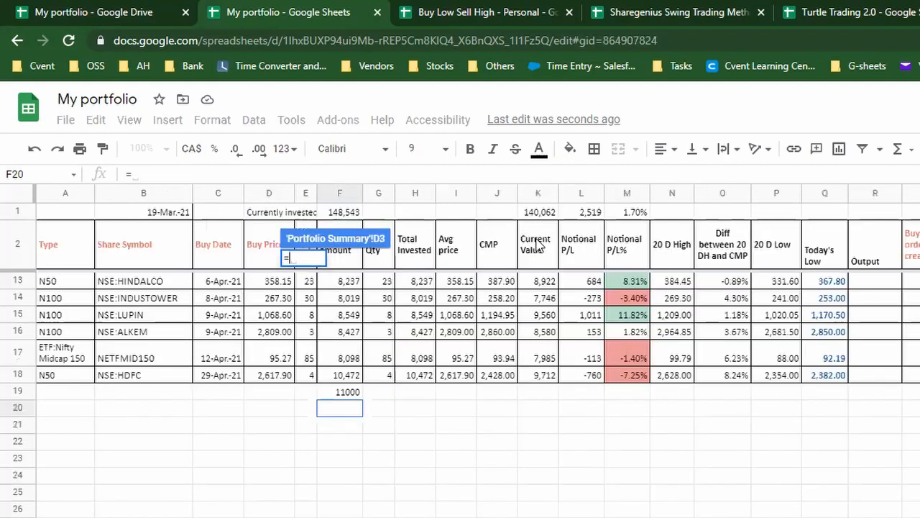
{"action": "left_click", "coordinate": [536, 215]}
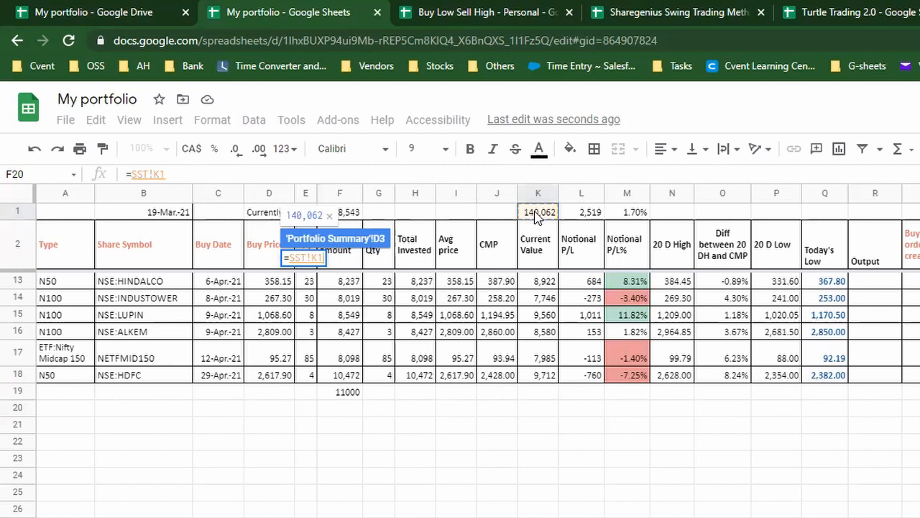
{"action": "key", "text": "Return"}
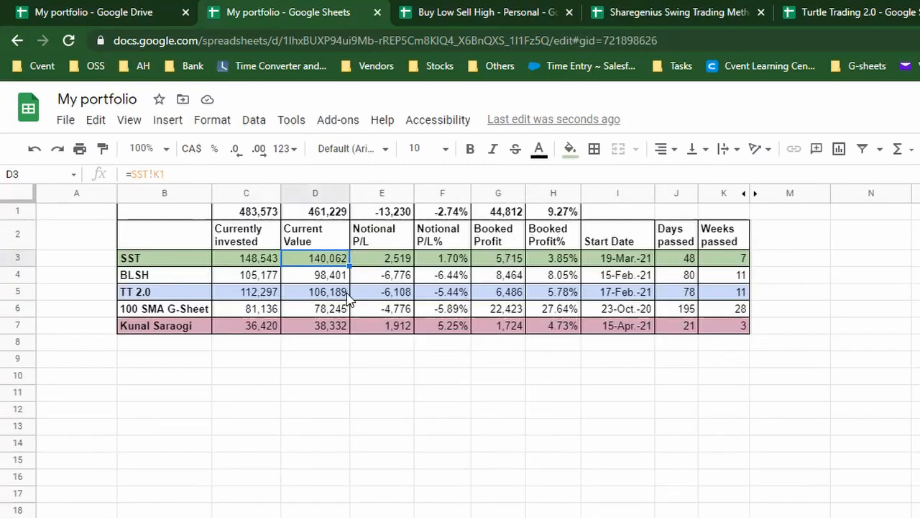
Inspect the Days passed and Weeks passed formulas for SST in J3 and K3.
{"action": "left_click", "coordinate": [679, 259]}
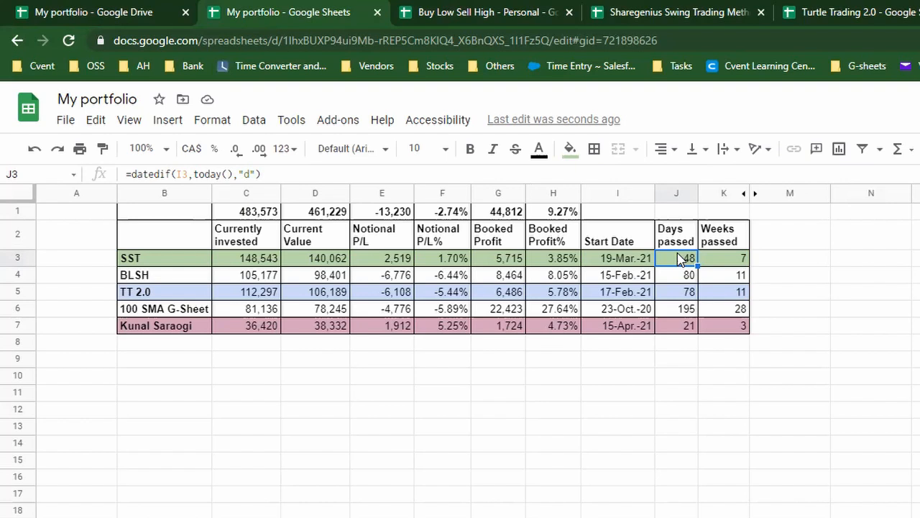
{"action": "left_click", "coordinate": [732, 262]}
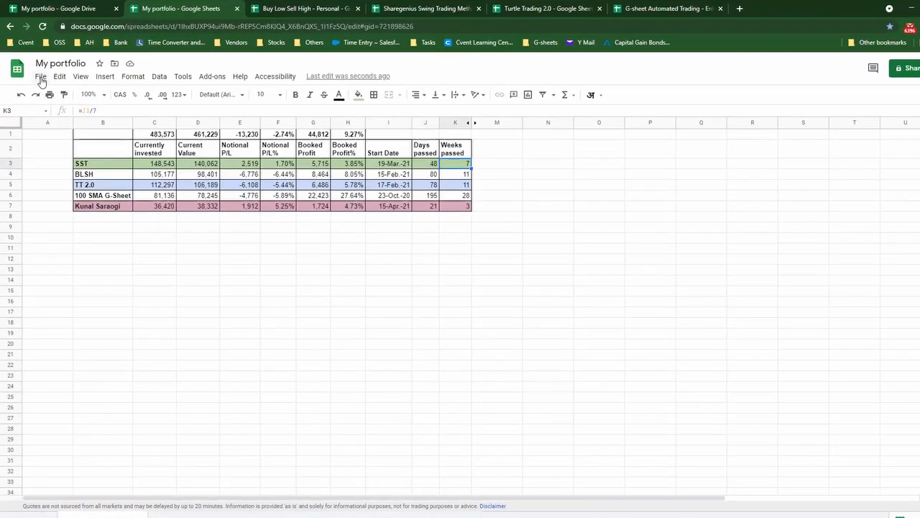
{"action": "left_click", "coordinate": [41, 78]}
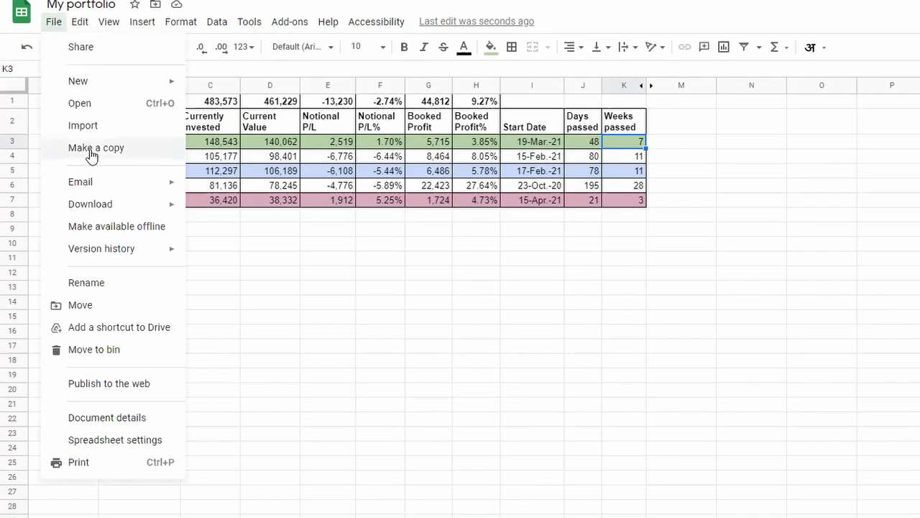
{"action": "left_click", "coordinate": [92, 151]}
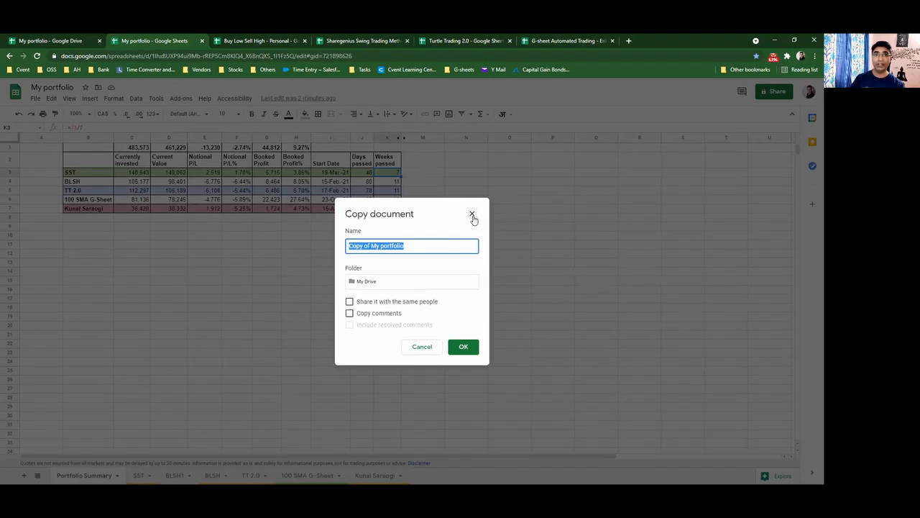
{"action": "left_click", "coordinate": [762, 209]}
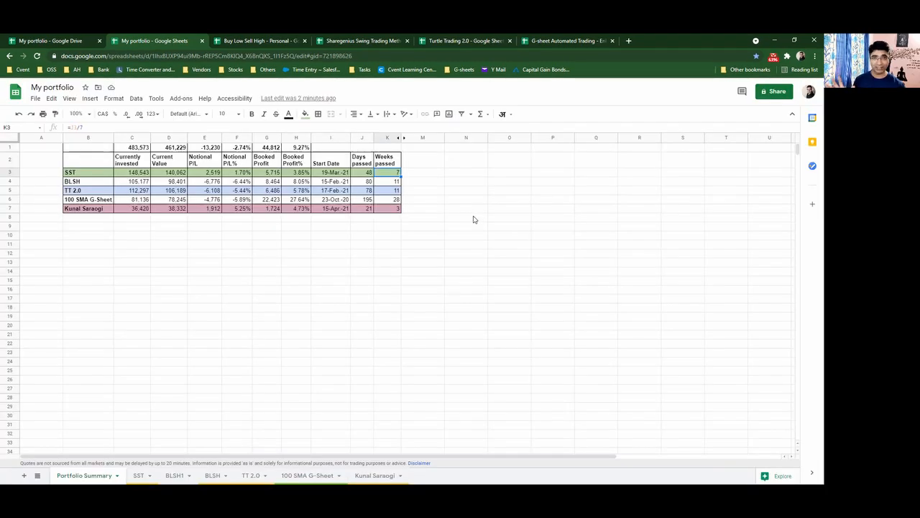